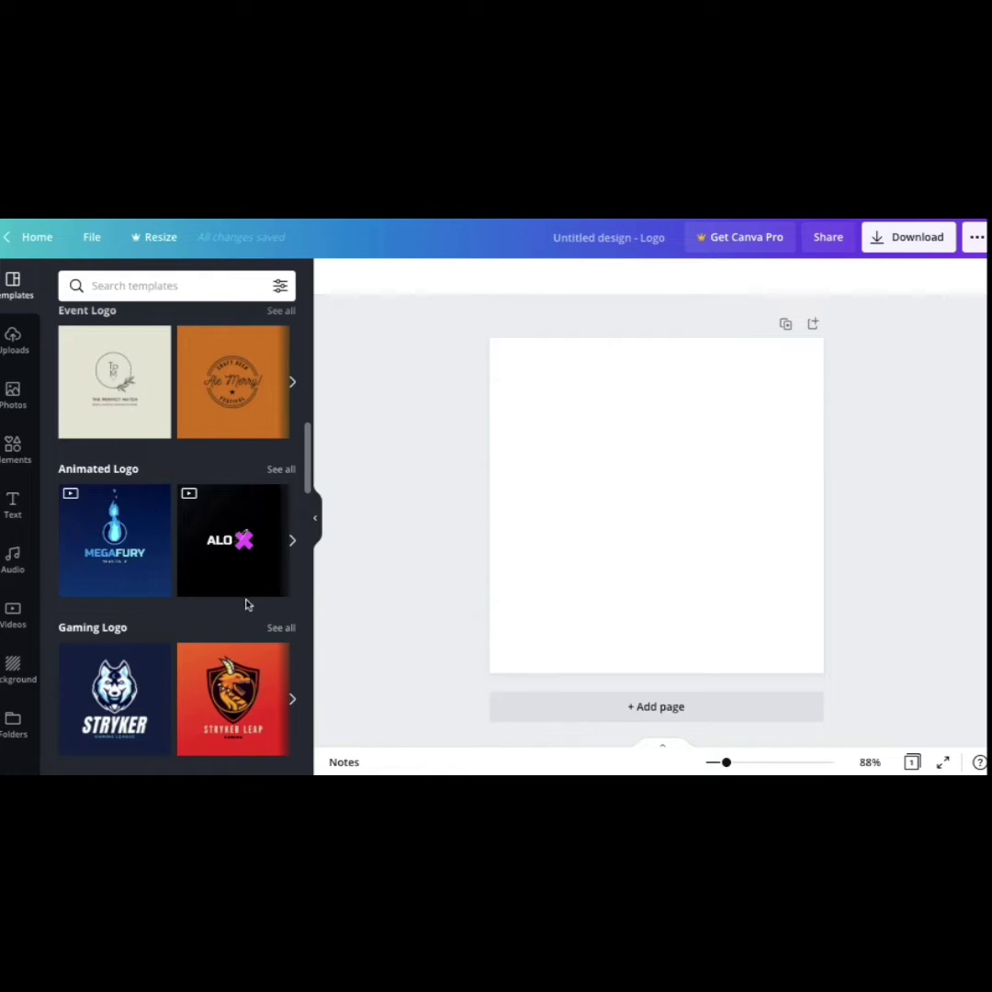
- Apply the Tinker & Satin Co. template from the Animated Logo category and replace its company name with "TEST LOGO"
{"action": "left_click", "coordinate": [280, 470]}
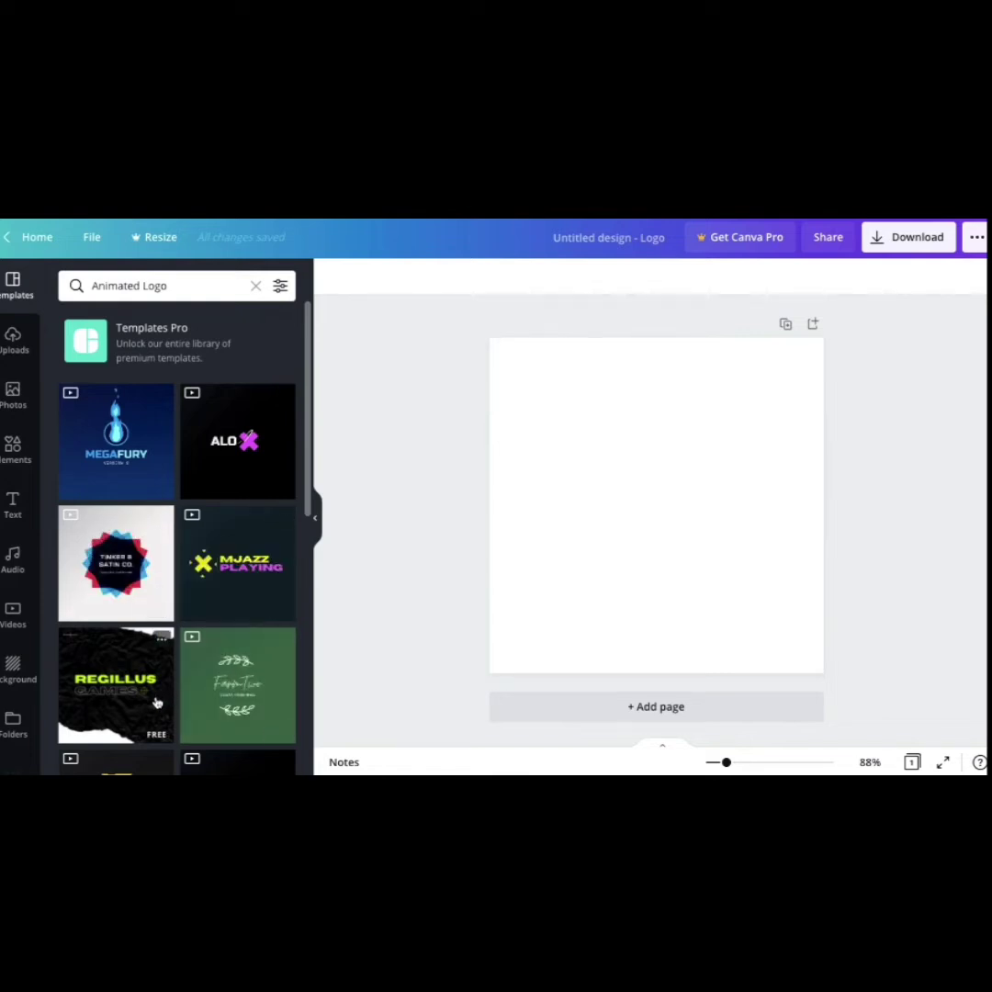
{"action": "left_click", "coordinate": [135, 542]}
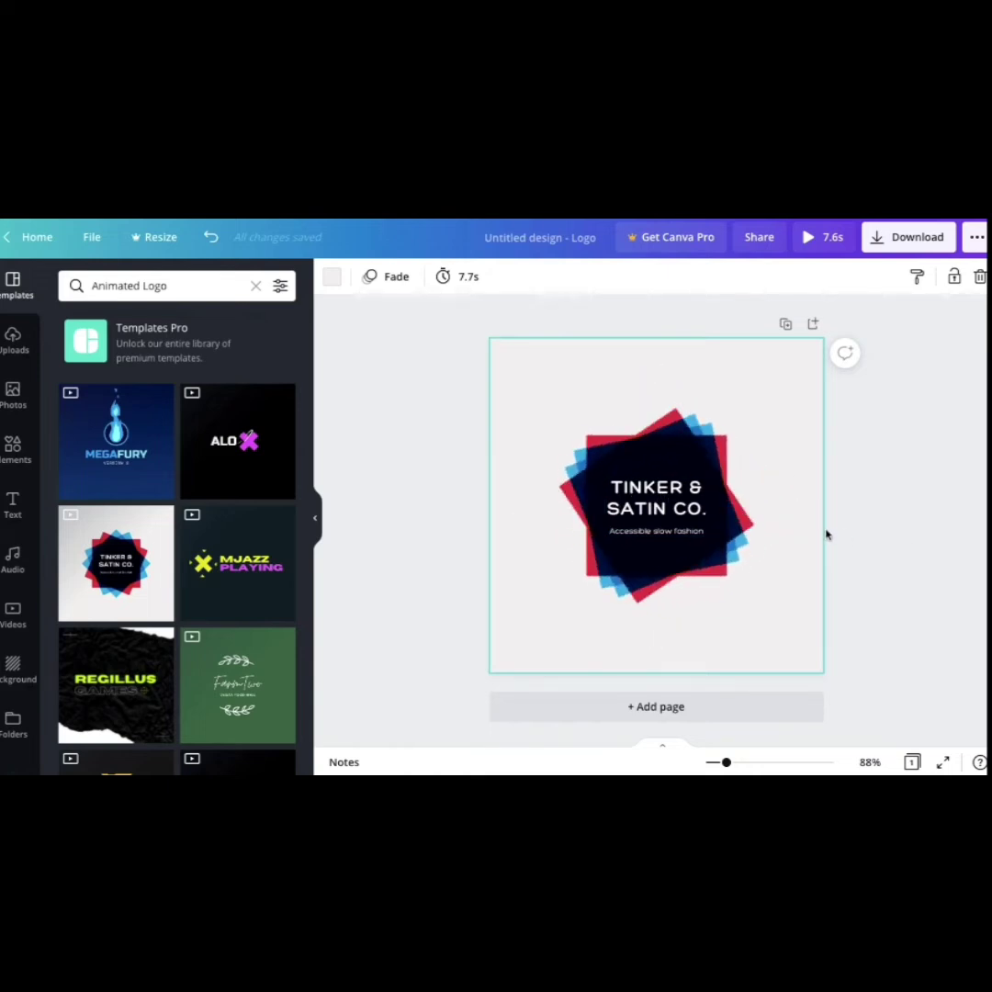
{"action": "double_click", "coordinate": [658, 499]}
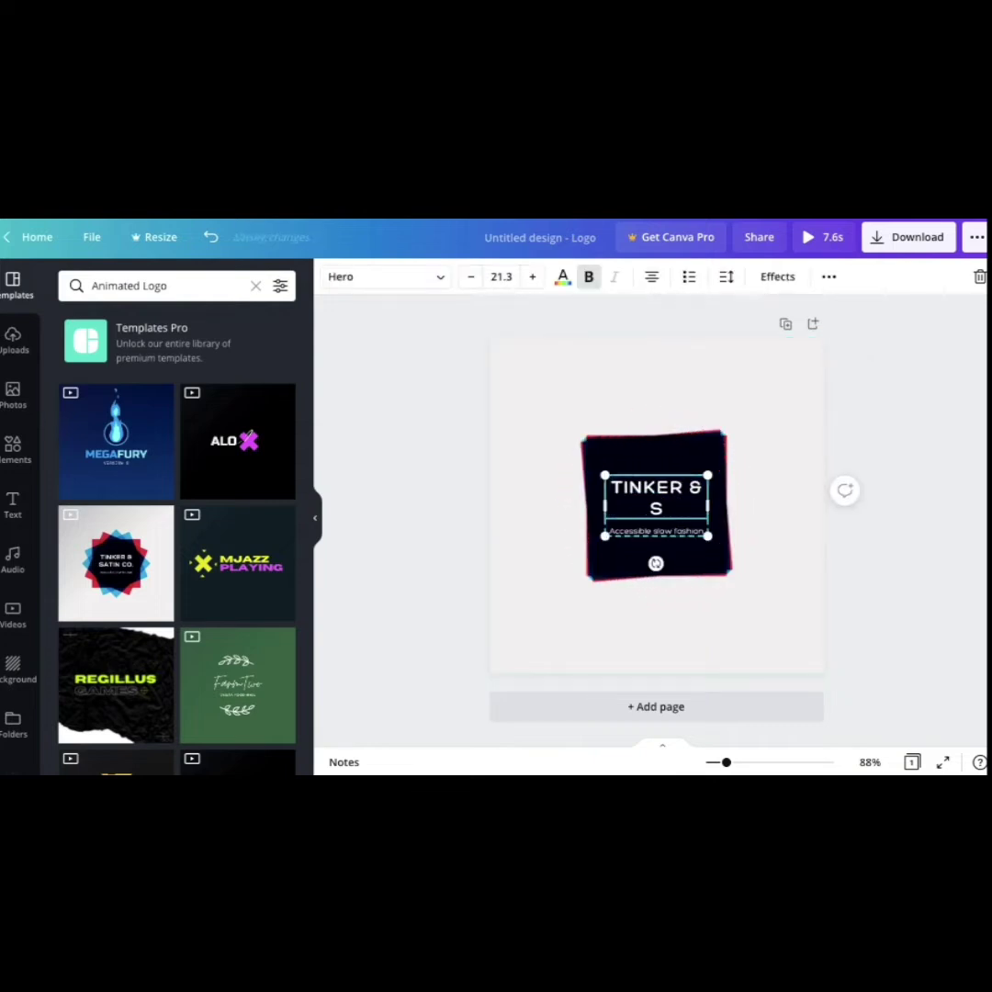
{"action": "key", "text": "BackSpace"}
{"action": "key", "text": "BackSpace"}
{"action": "key", "text": "BackSpace"}
{"action": "key", "text": "BackSpace"}
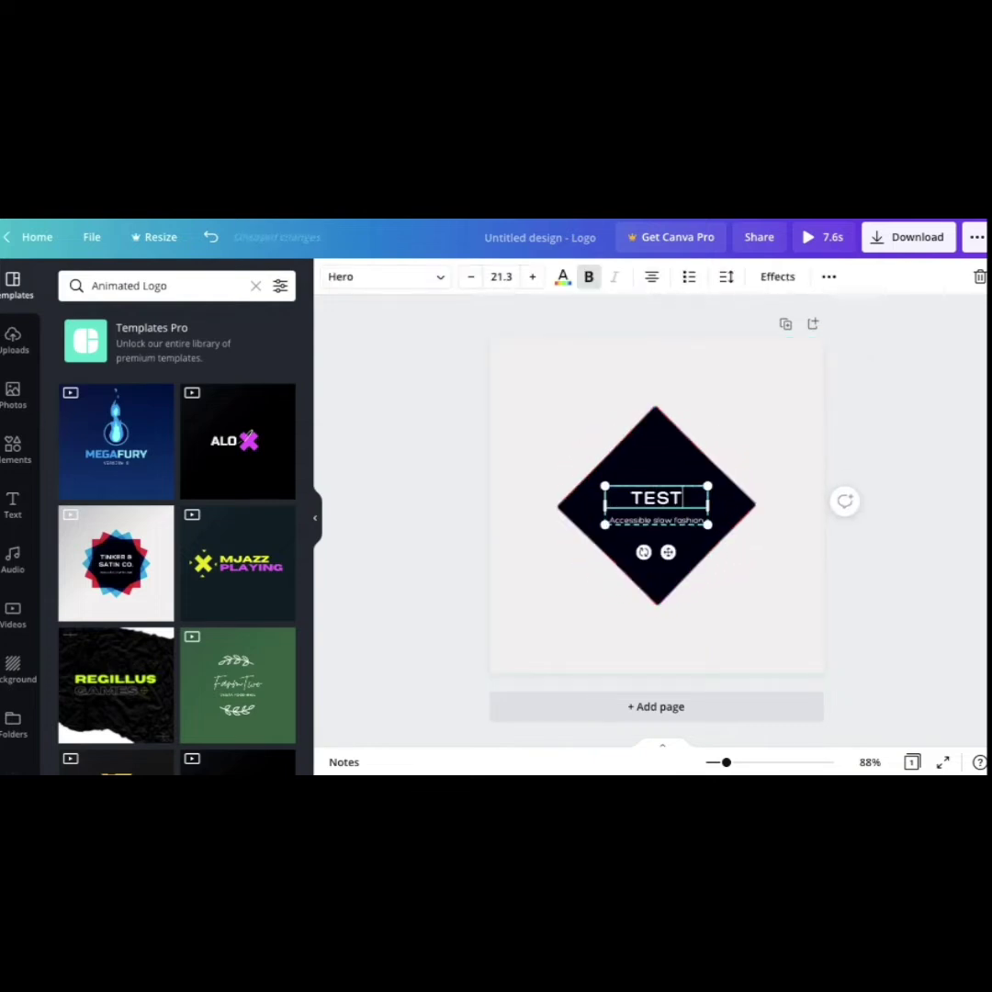
{"action": "type", "text": "TEST LOGO"}
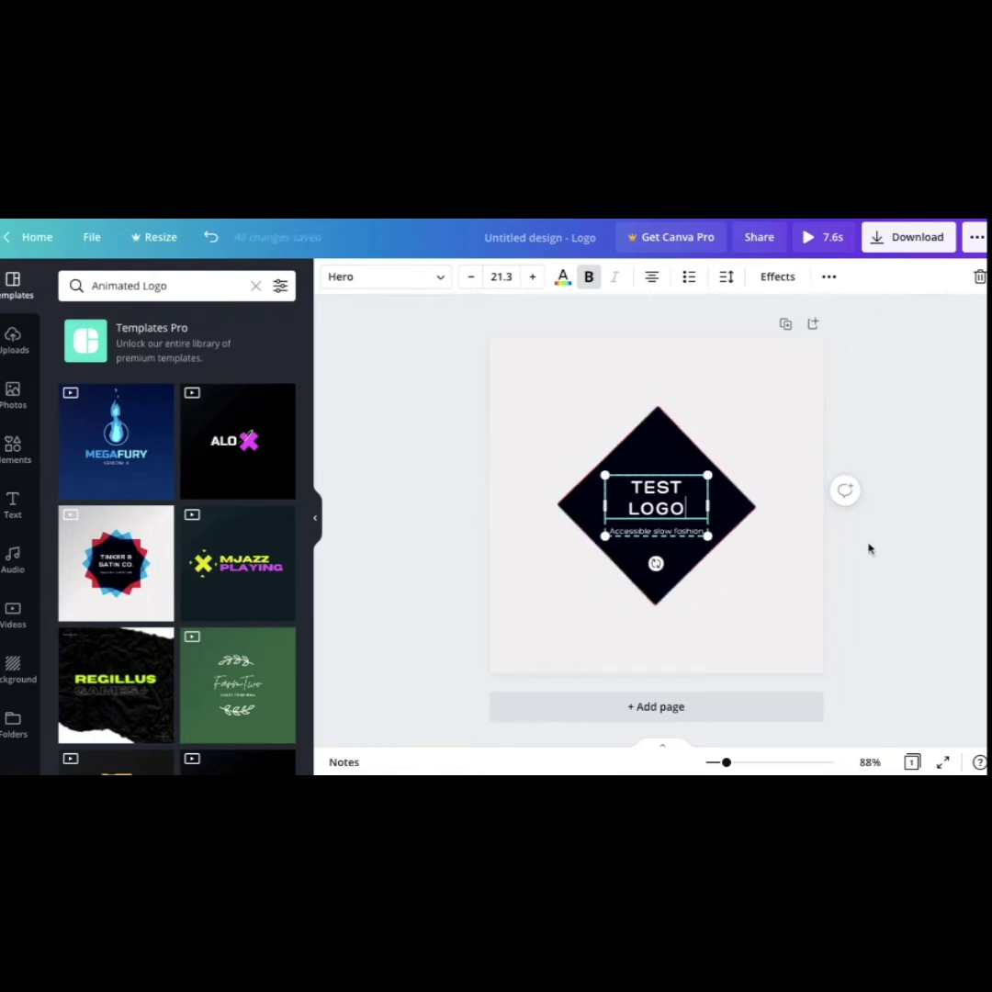
{"action": "left_click", "coordinate": [660, 517]}
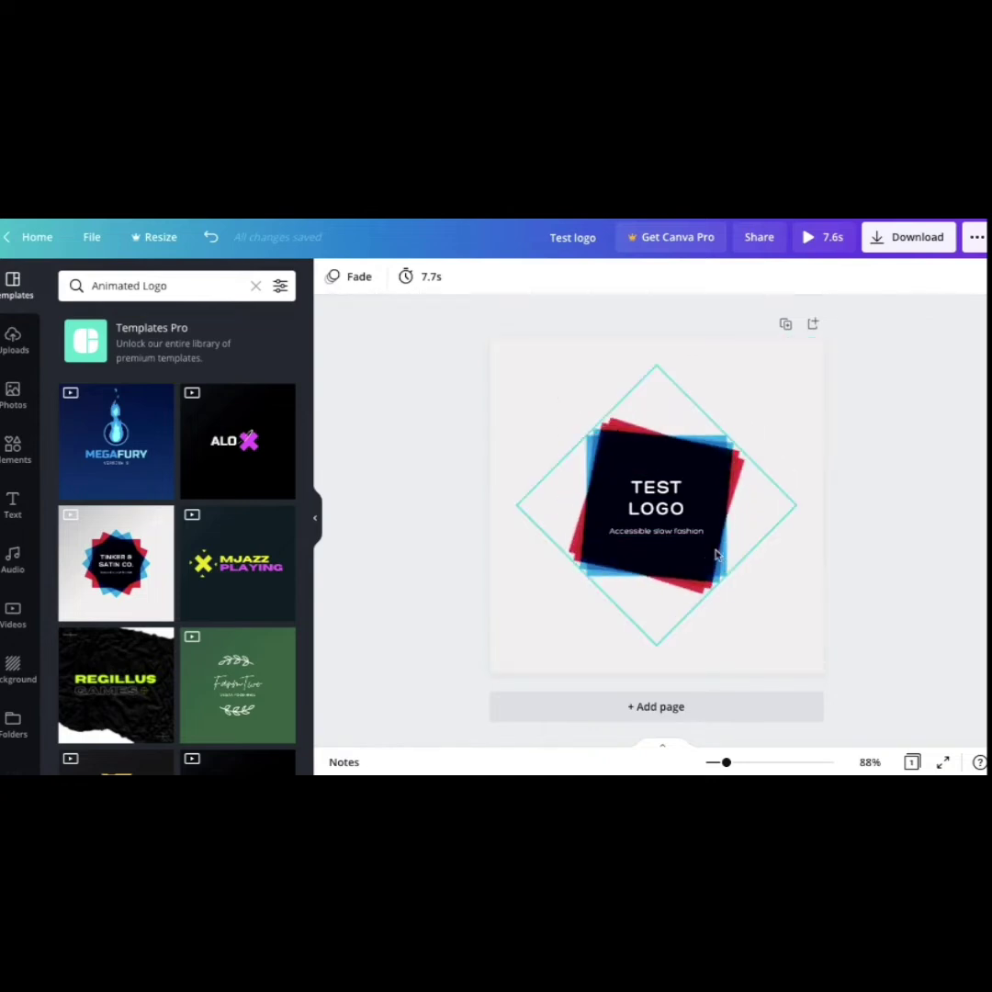
- Check the download file type offered for the animated logo and close the options without downloading
{"action": "left_click", "coordinate": [915, 242]}
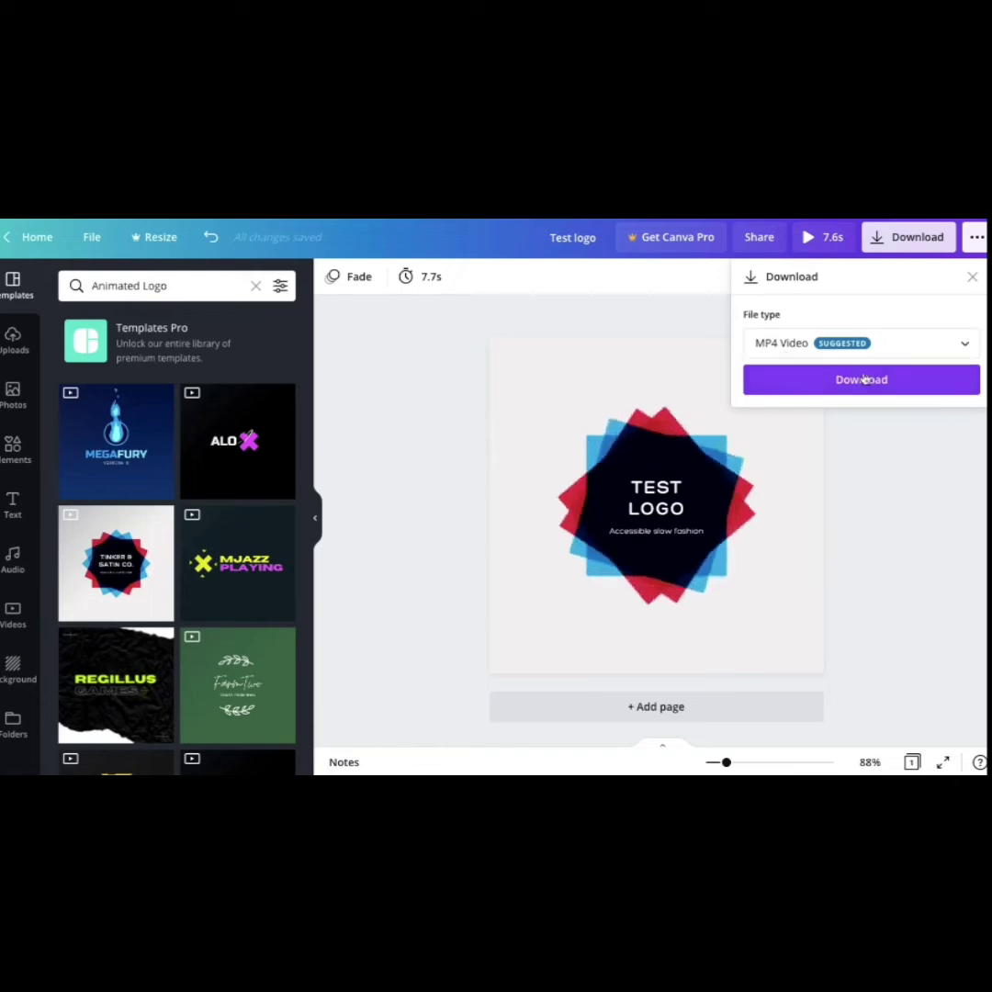
{"action": "left_click", "coordinate": [847, 471]}
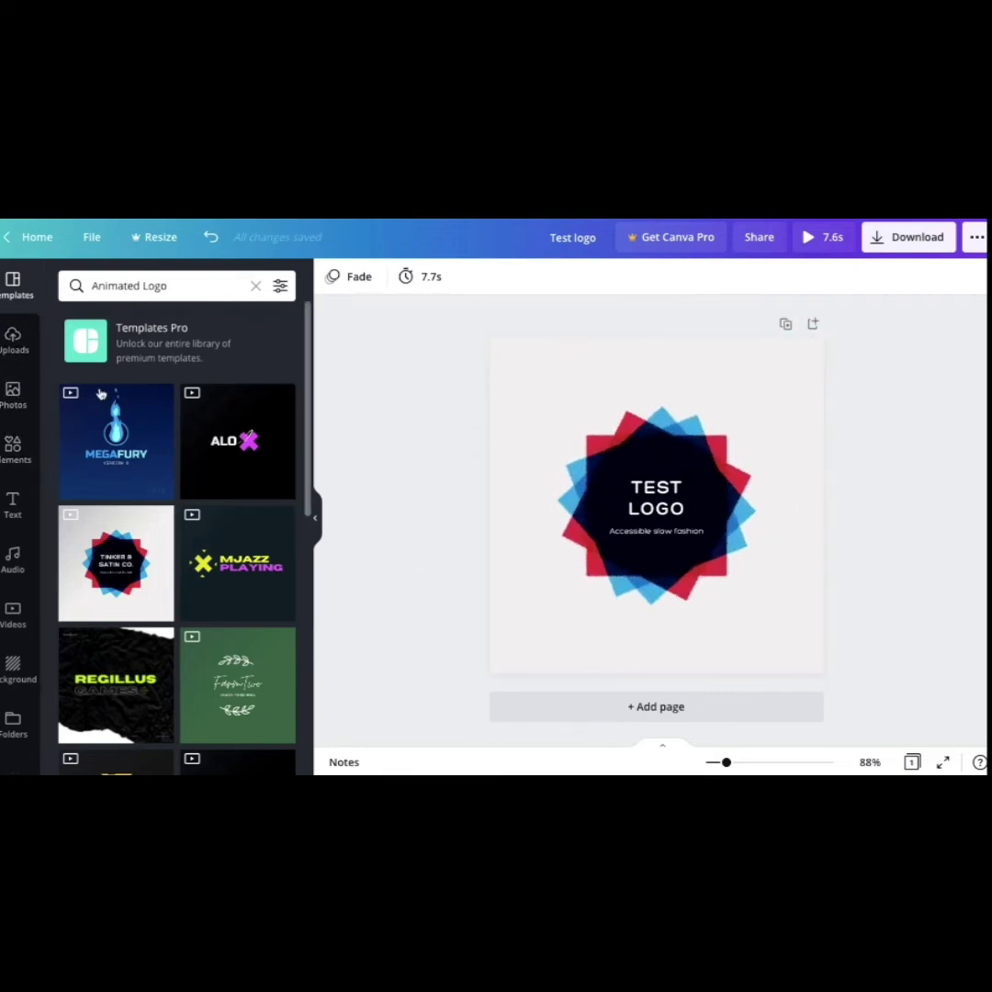
- Replace the design with the dark heartbeat-line template from the Hospital Logo category
{"action": "left_click", "coordinate": [12, 283]}
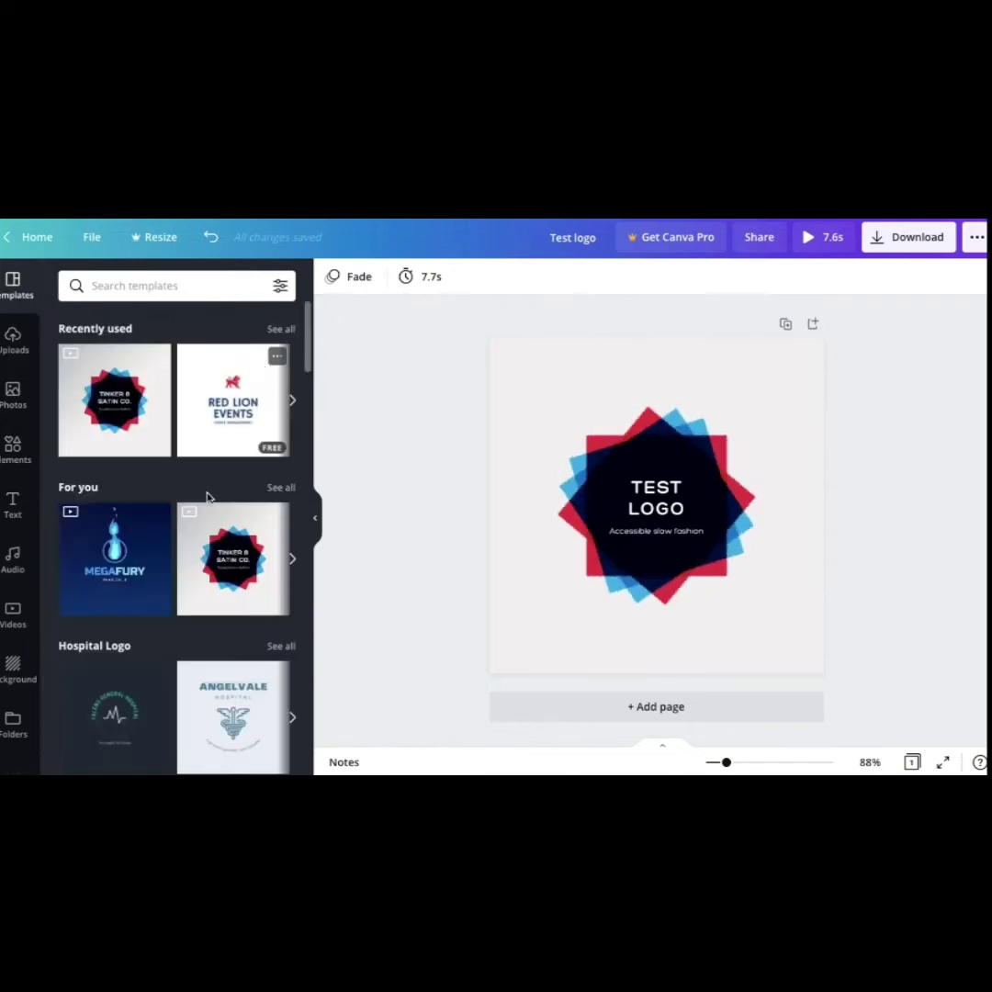
{"action": "scroll", "coordinate": [195, 604], "scroll_direction": "down", "scroll_amount": 1}
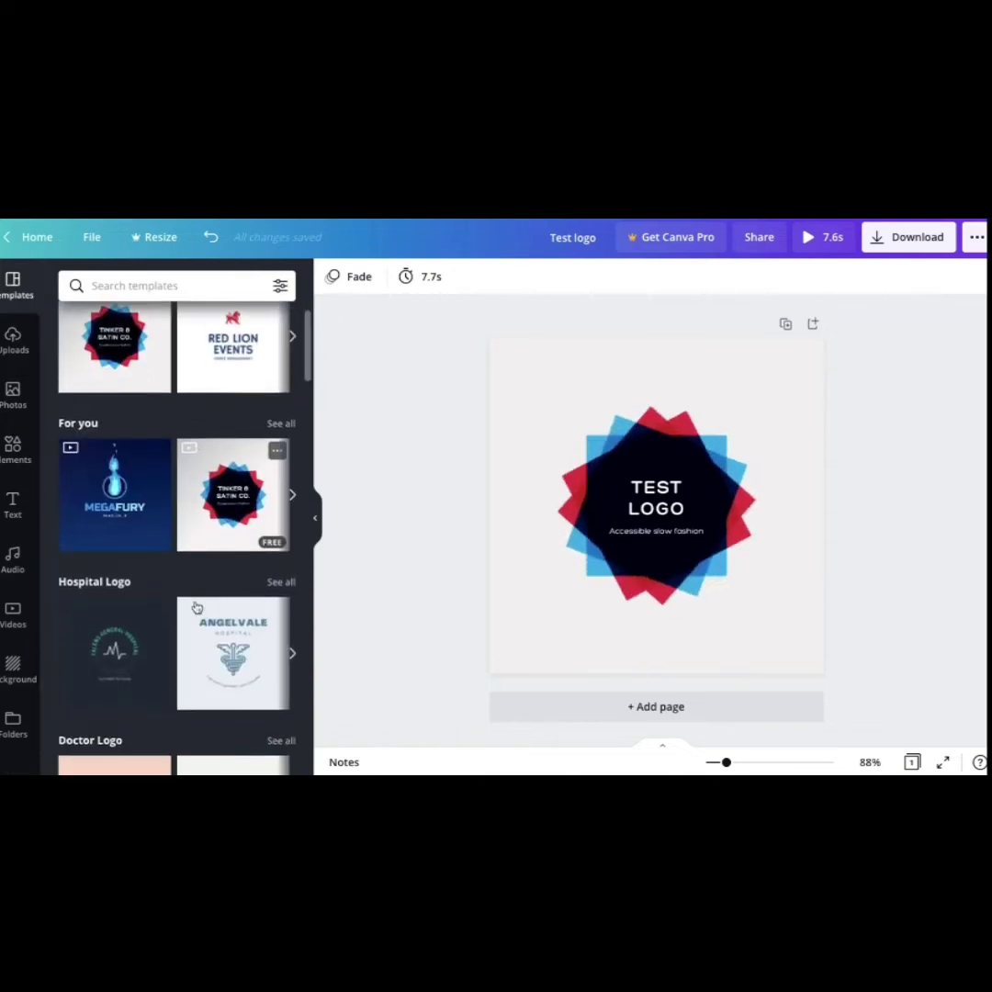
{"action": "left_click", "coordinate": [116, 646]}
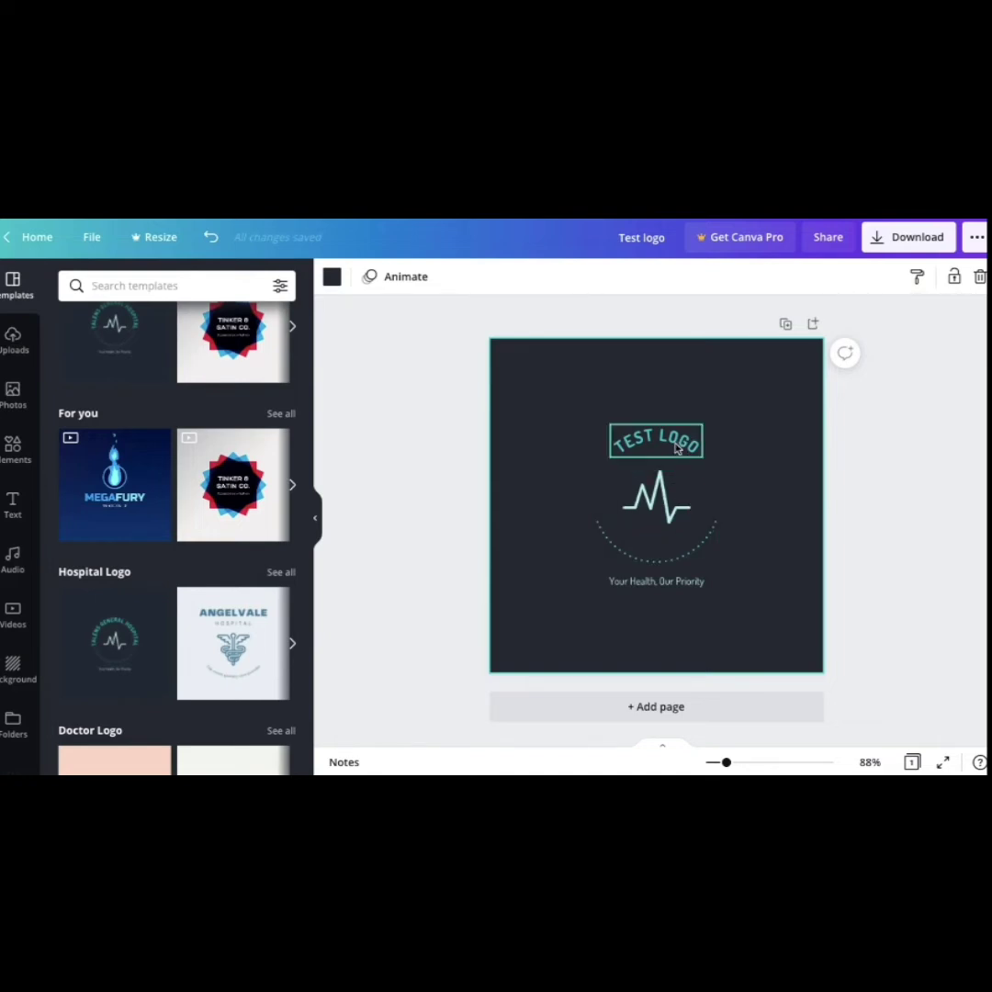
- Apply the Pan element animation to the heartbeat line and Tumble to the dotted arc below it
{"action": "left_click", "coordinate": [660, 506]}
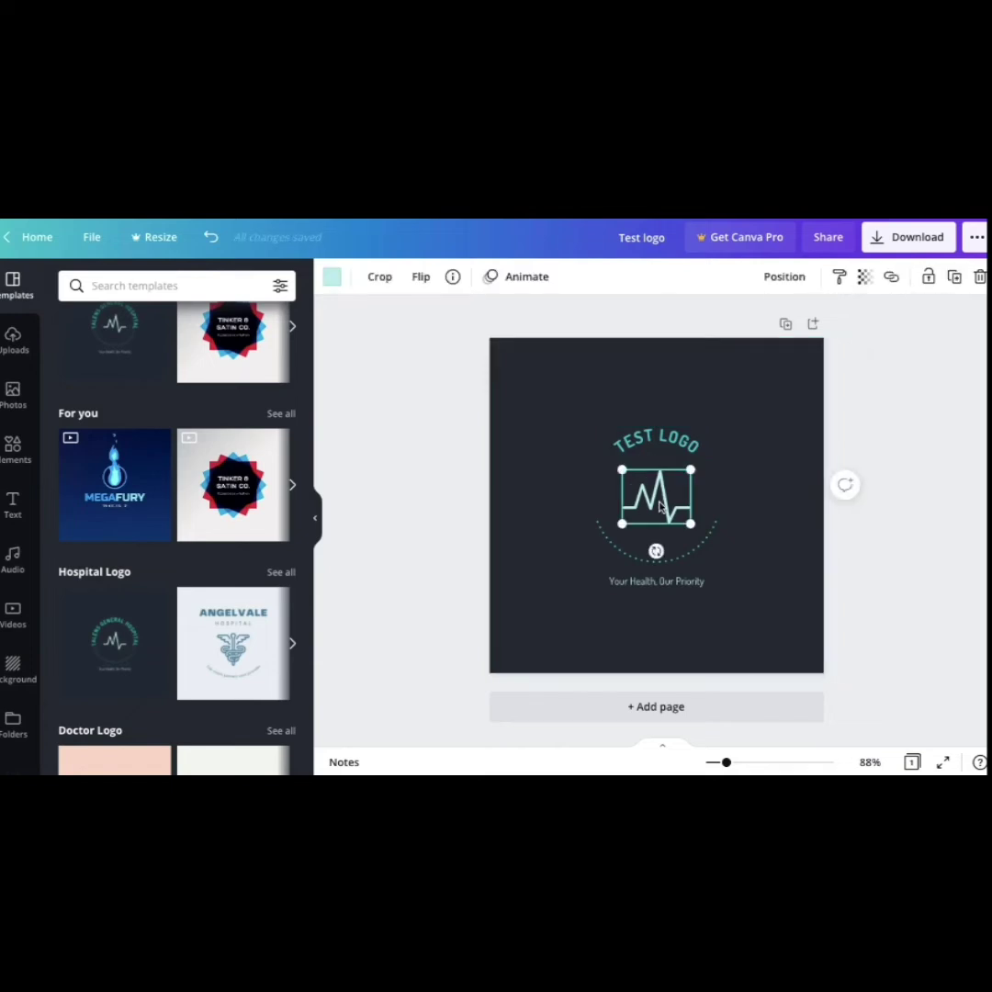
{"action": "left_click", "coordinate": [525, 278]}
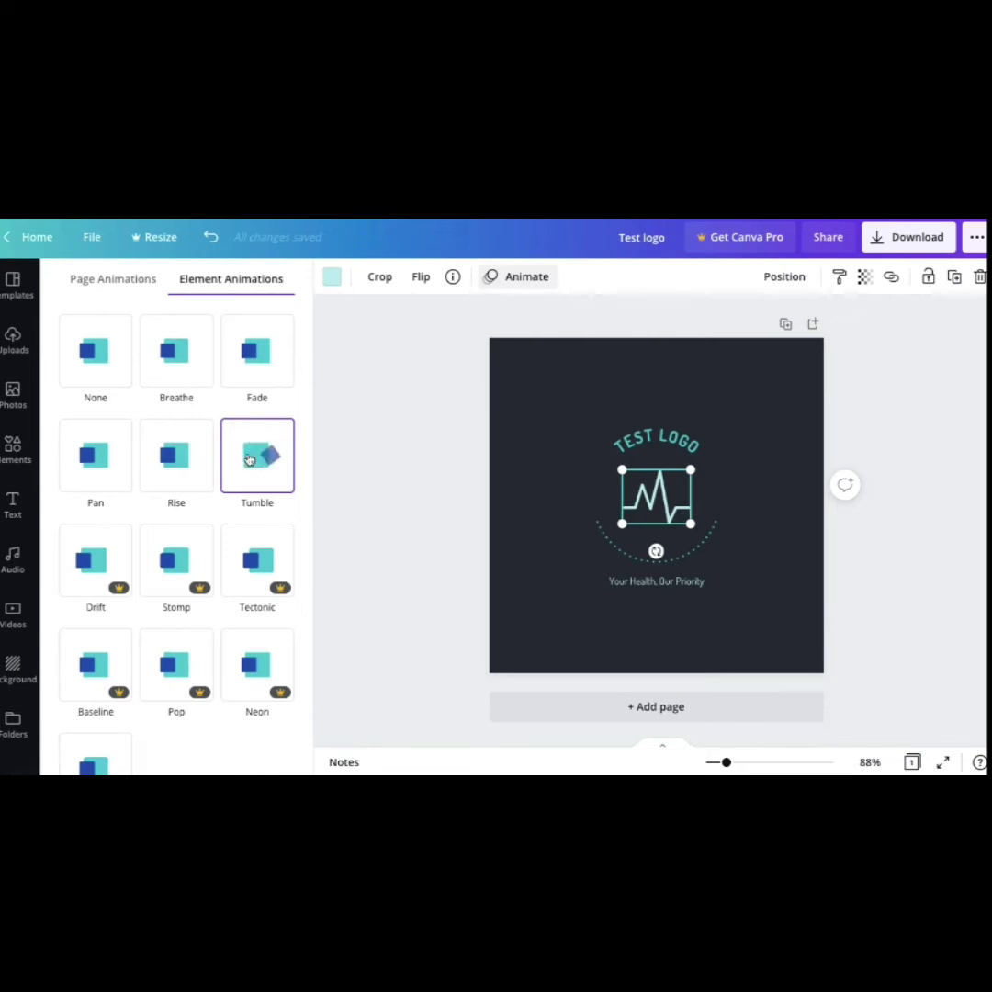
{"action": "left_click", "coordinate": [124, 441]}
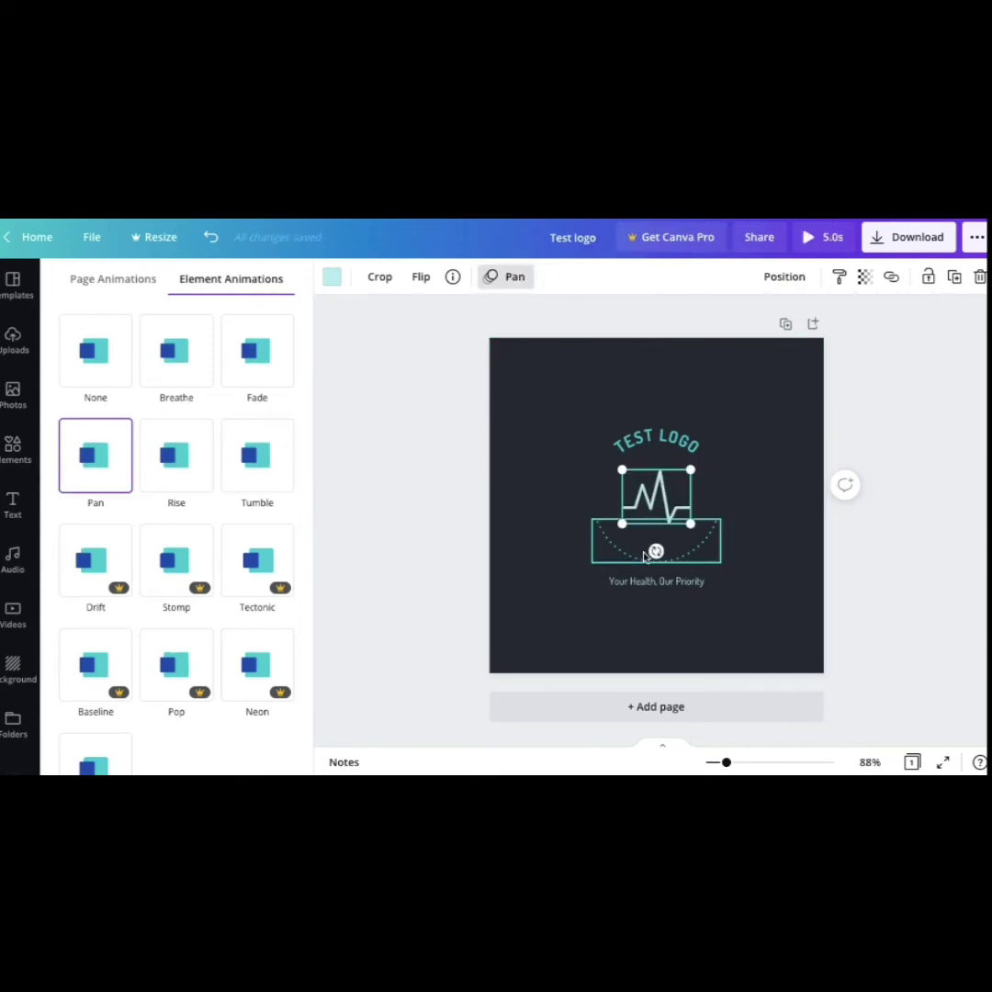
{"action": "left_click", "coordinate": [701, 556]}
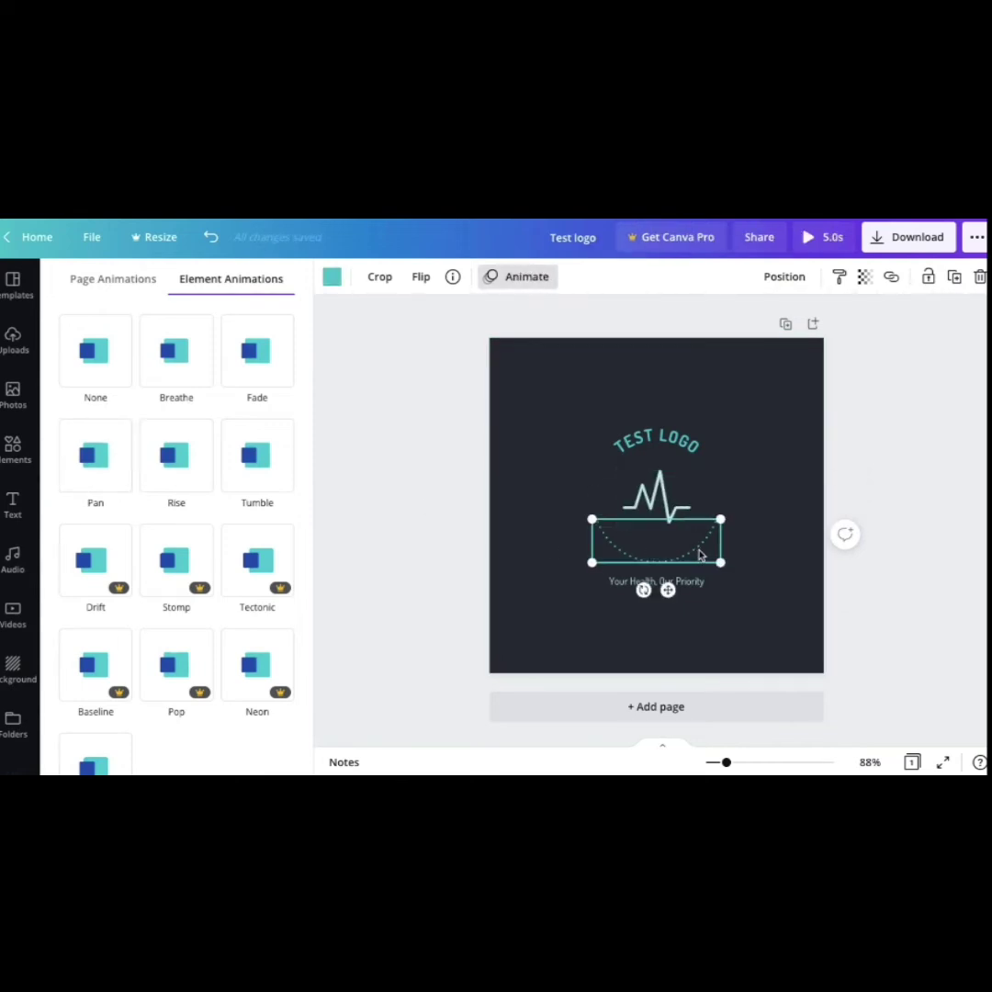
{"action": "left_click", "coordinate": [258, 459]}
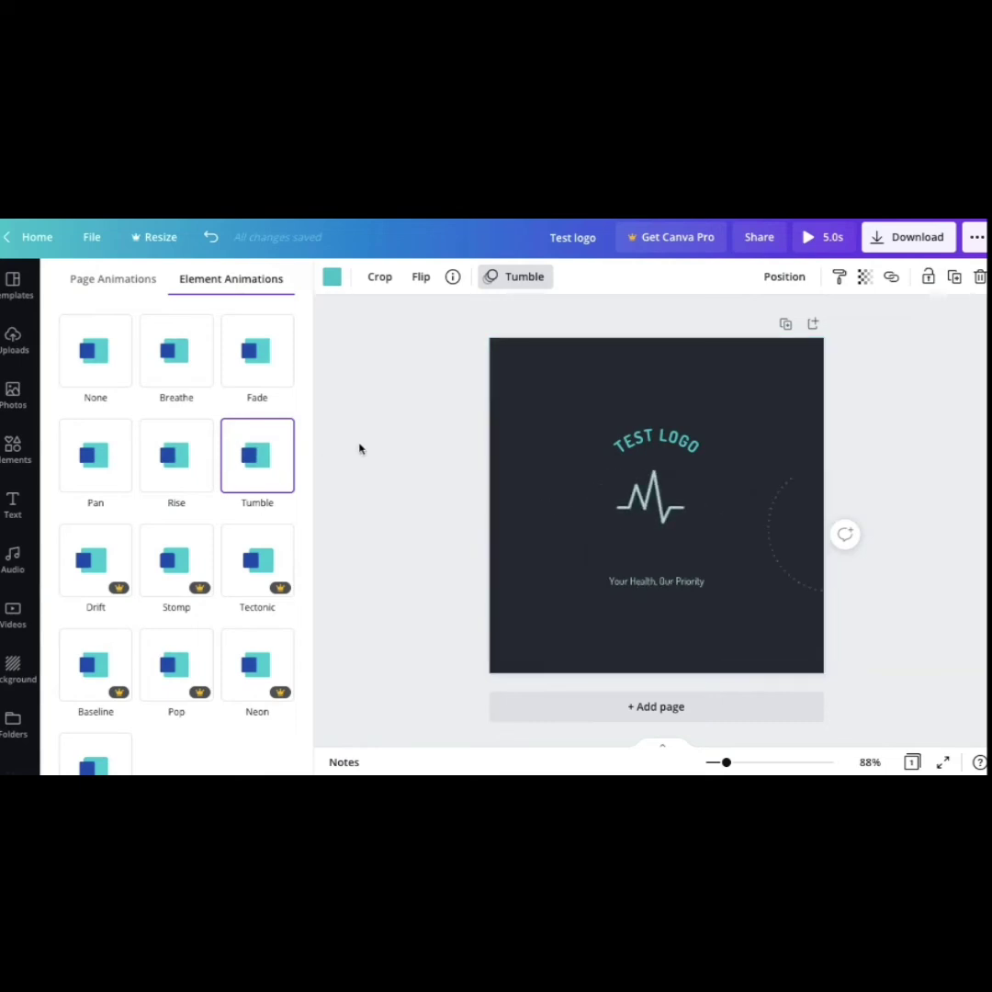
- Filter the graphic elements library to show only animated elements
{"action": "left_click", "coordinate": [13, 446]}
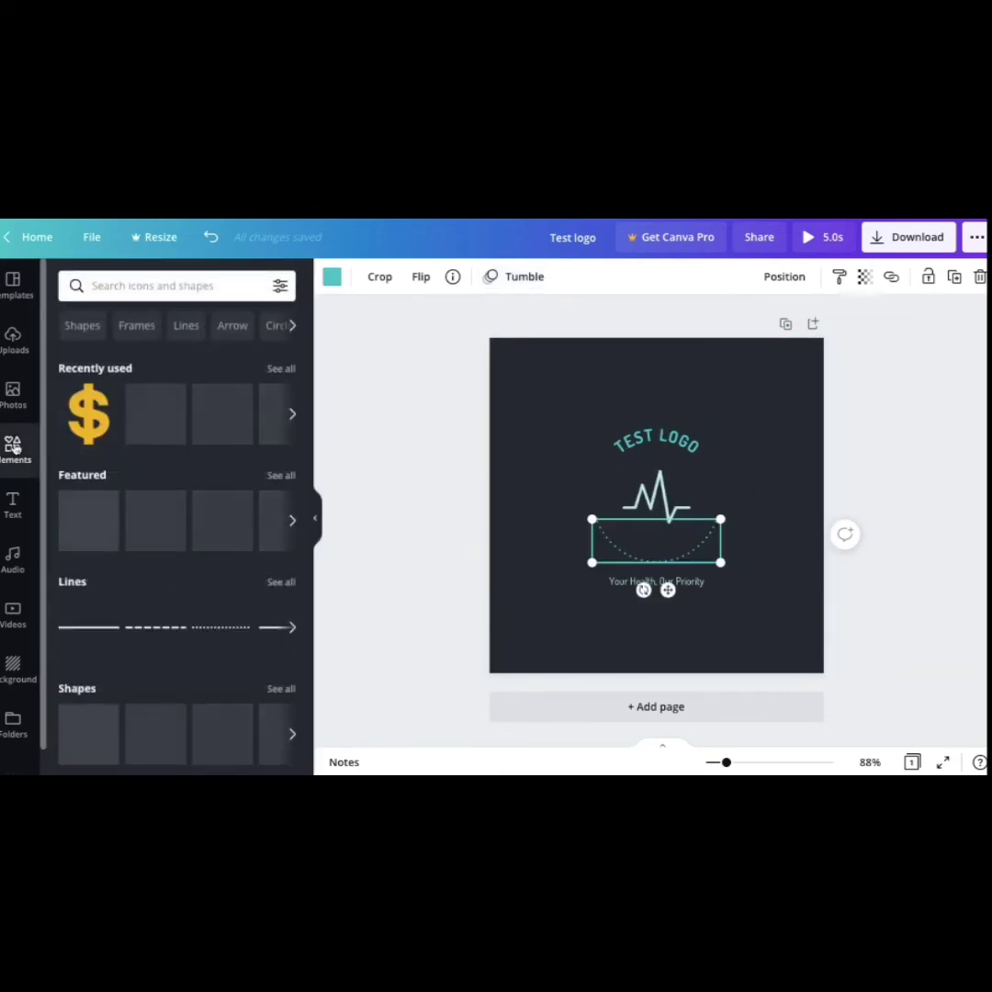
{"action": "left_click", "coordinate": [280, 287]}
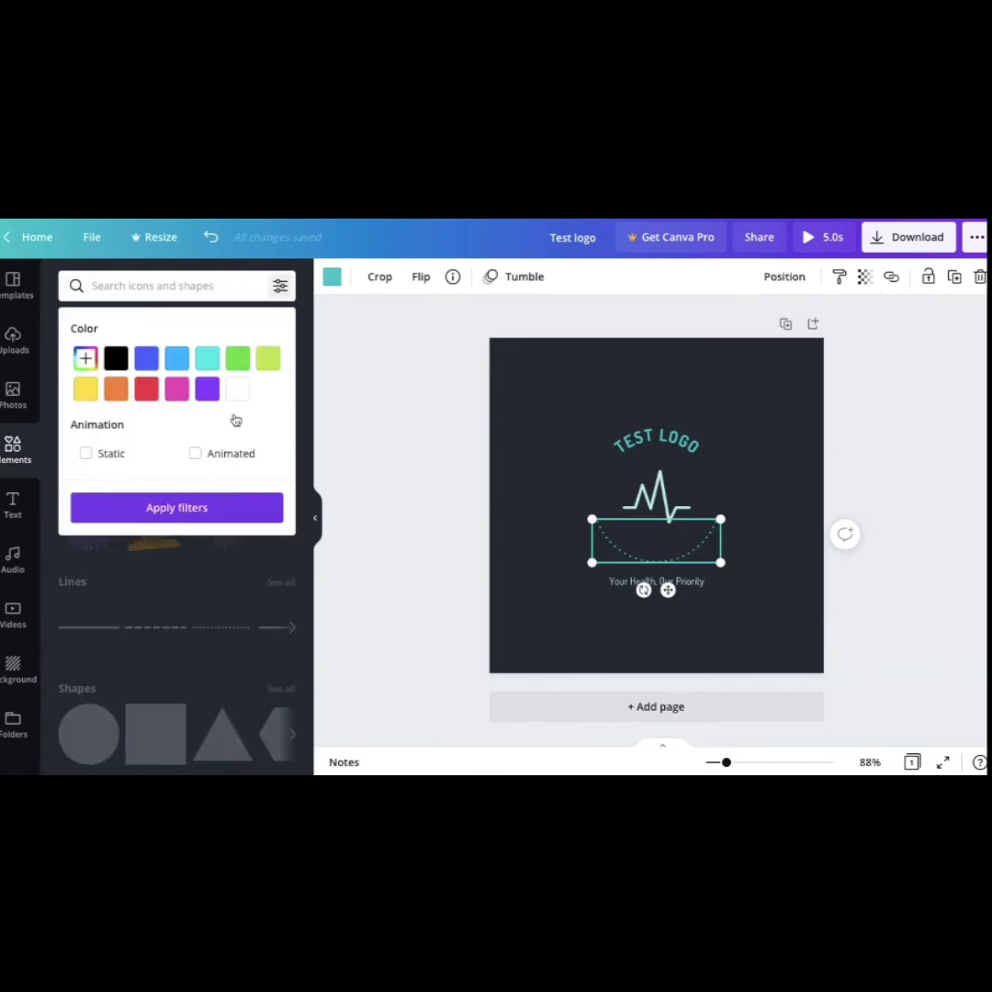
{"action": "left_click", "coordinate": [195, 455]}
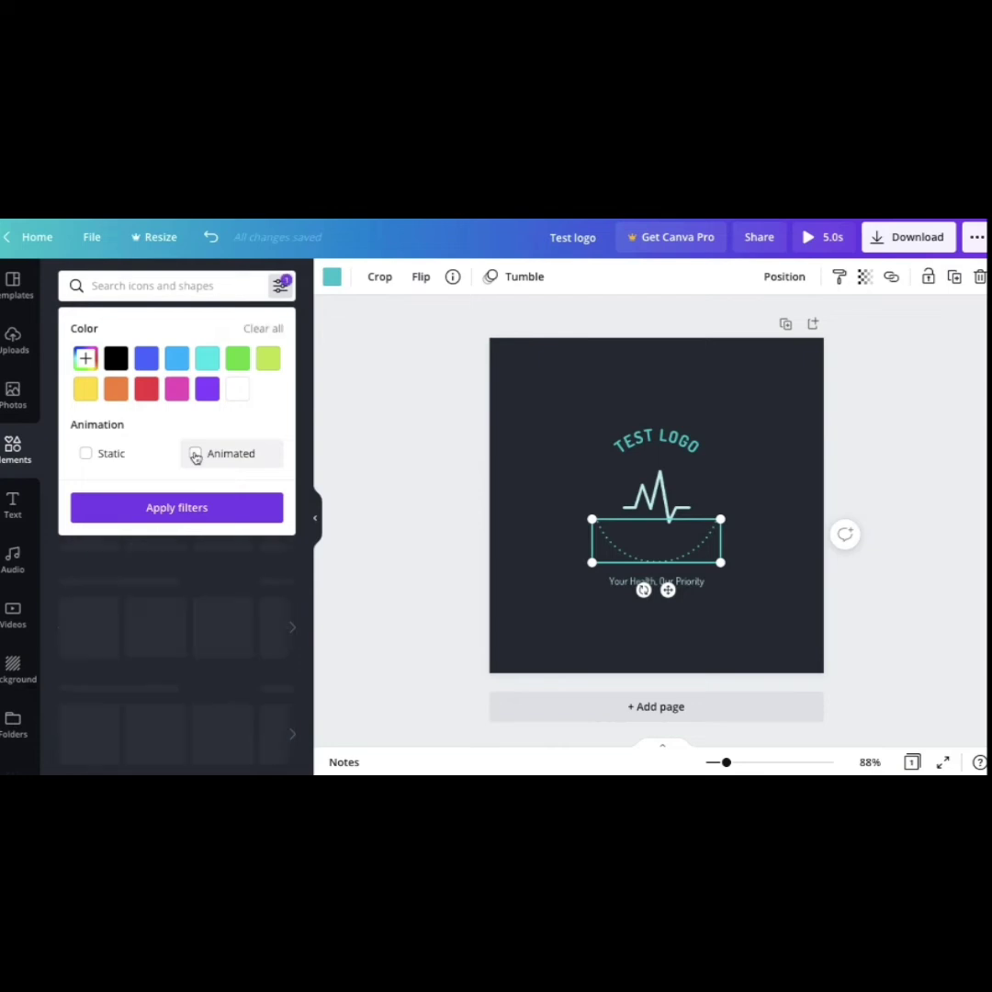
{"action": "left_click", "coordinate": [204, 513]}
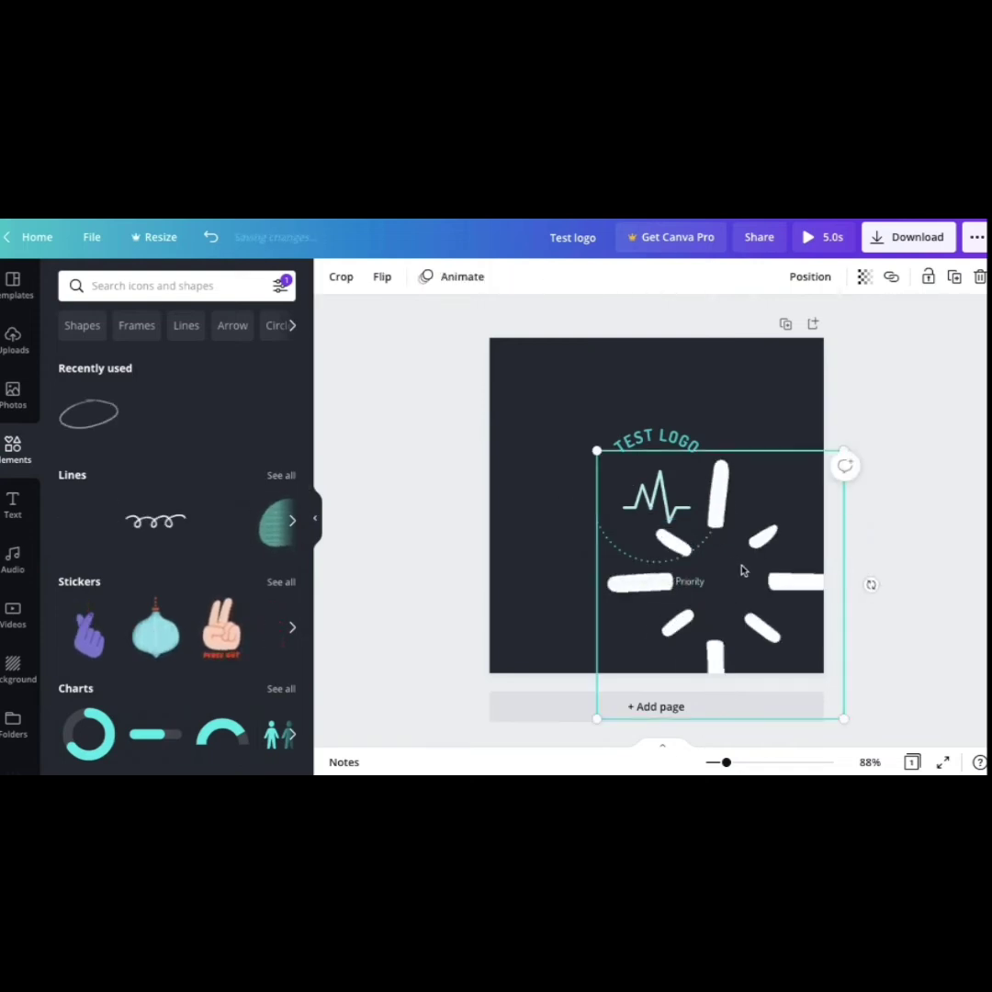
- Add the animated white burst of radiating lines to the page and centre it over the logo
{"action": "left_click_drag", "start_coordinate": [729, 544], "coordinate": [675, 496]}
{"action": "left_click", "coordinate": [744, 543]}
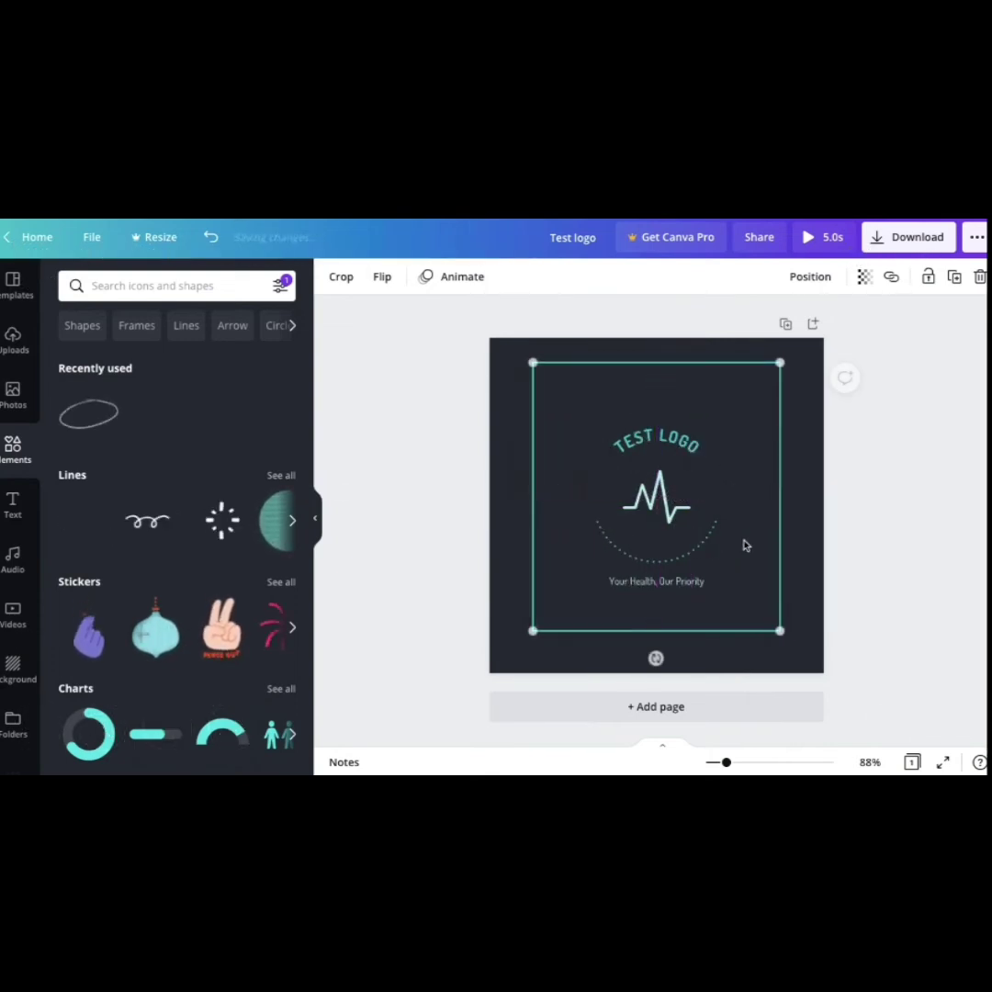
{"action": "left_click", "coordinate": [796, 554]}
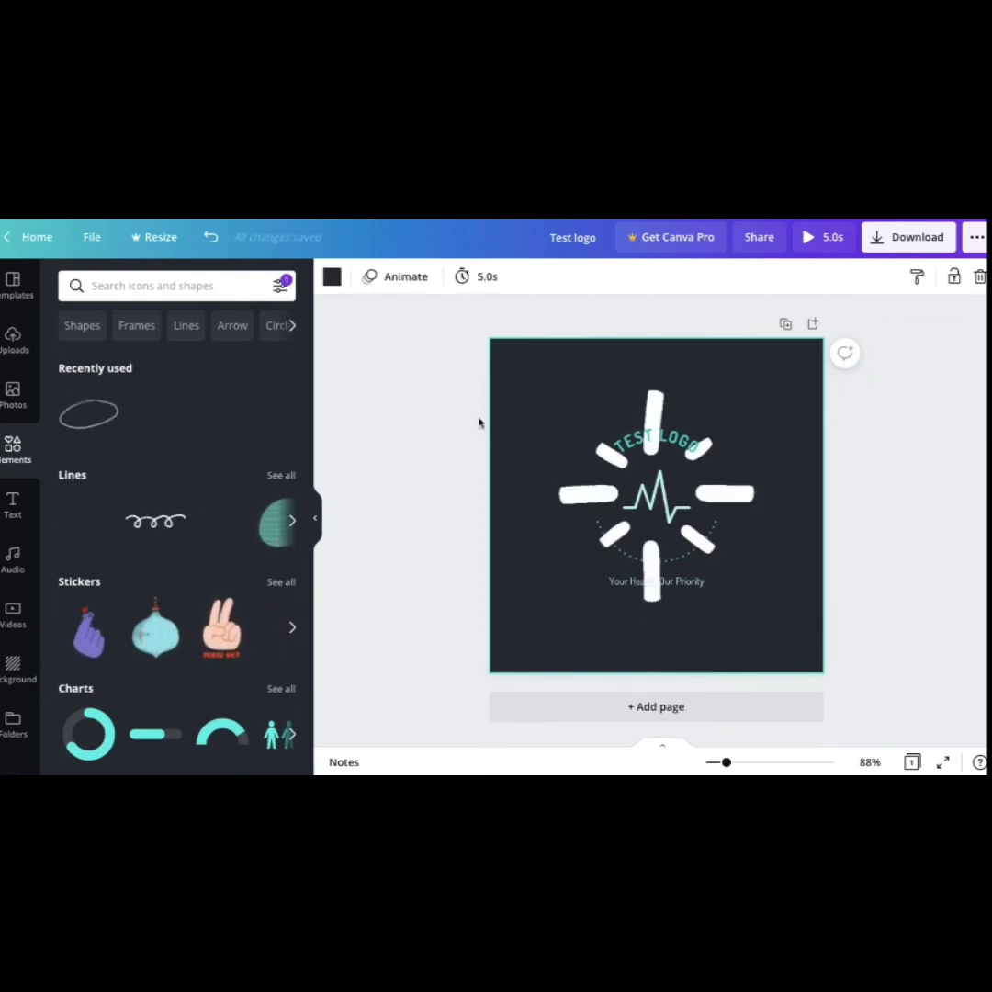
- Try a page timing of 10.0 seconds and return it to 5.0 seconds
{"action": "left_click", "coordinate": [480, 278]}
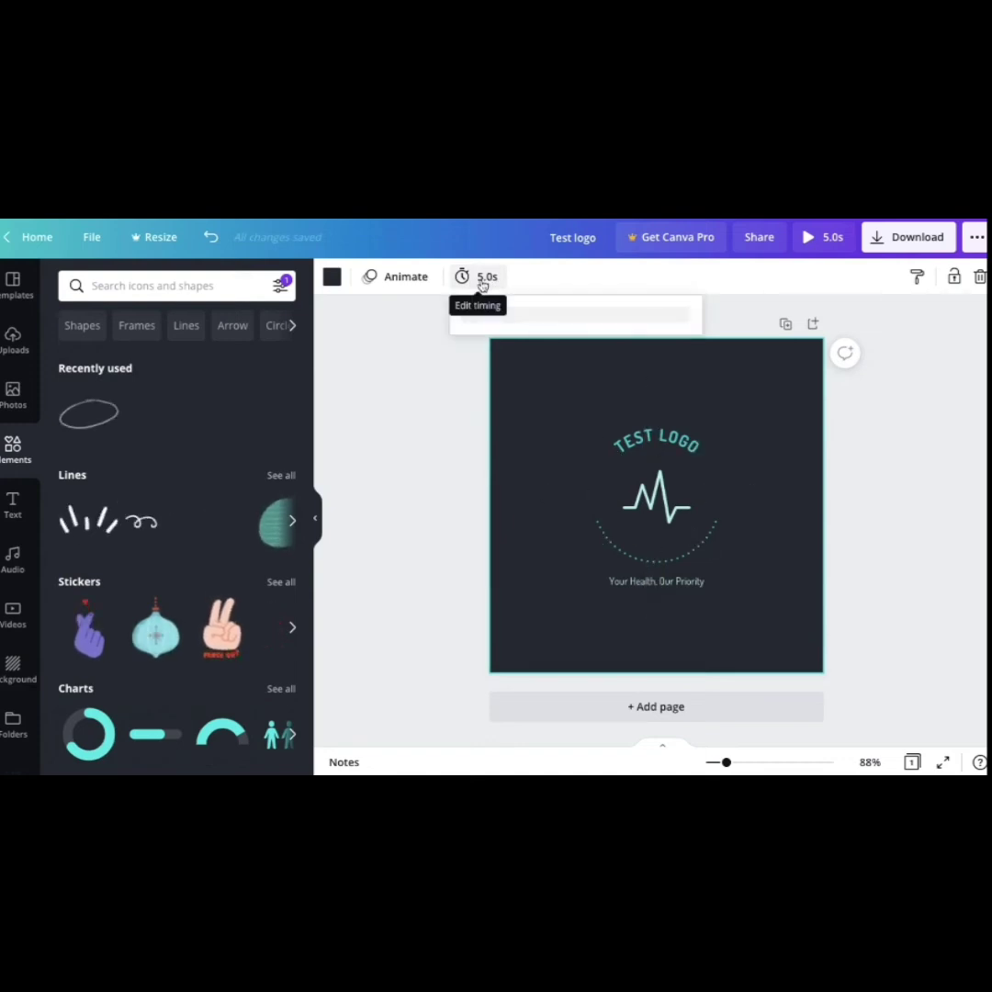
{"action": "left_click_drag", "start_coordinate": [548, 328], "coordinate": [563, 332]}
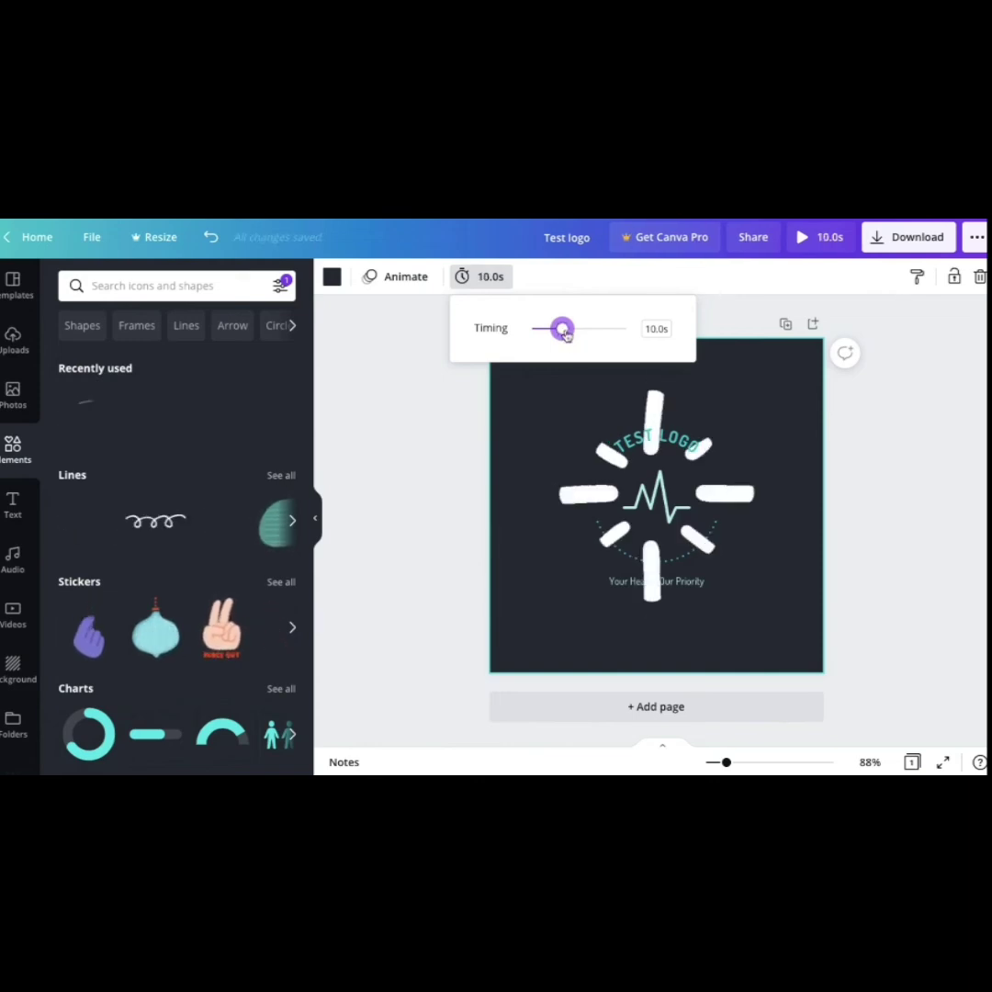
{"action": "left_click_drag", "start_coordinate": [554, 335], "coordinate": [546, 331]}
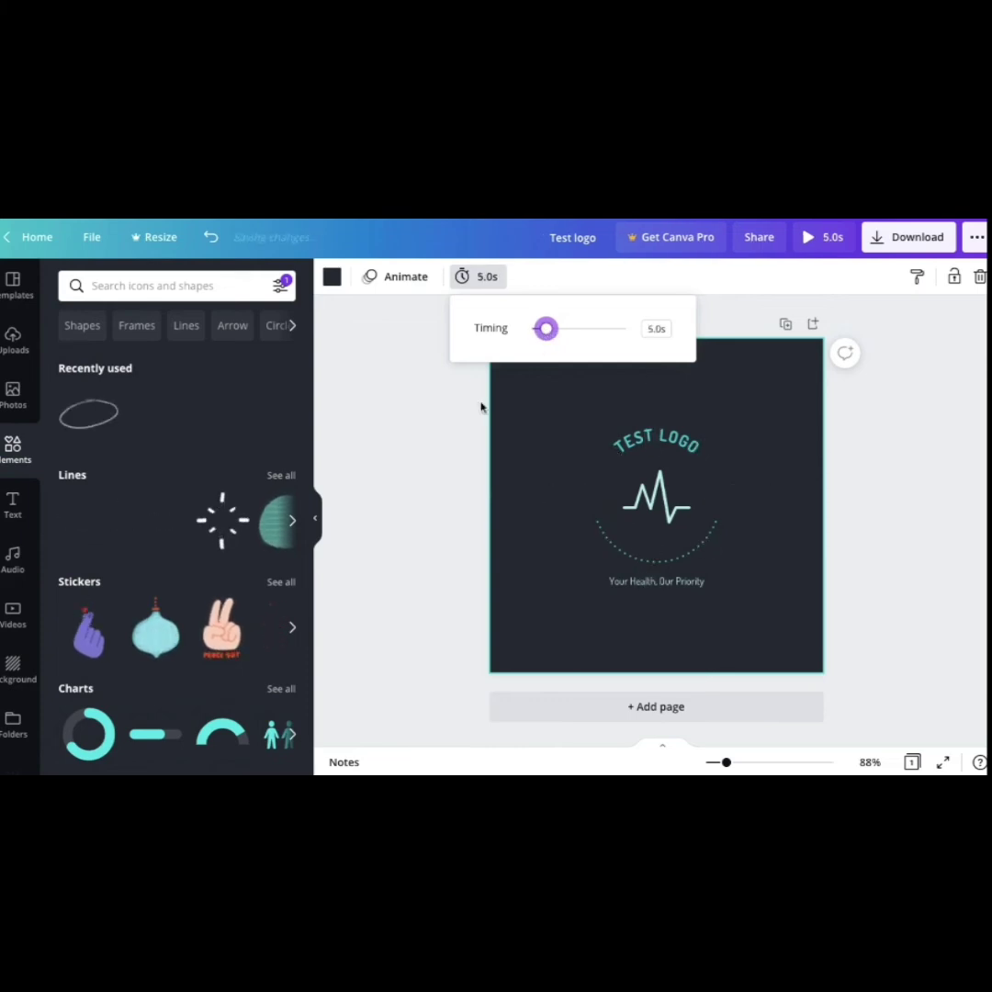
{"action": "left_click", "coordinate": [470, 416]}
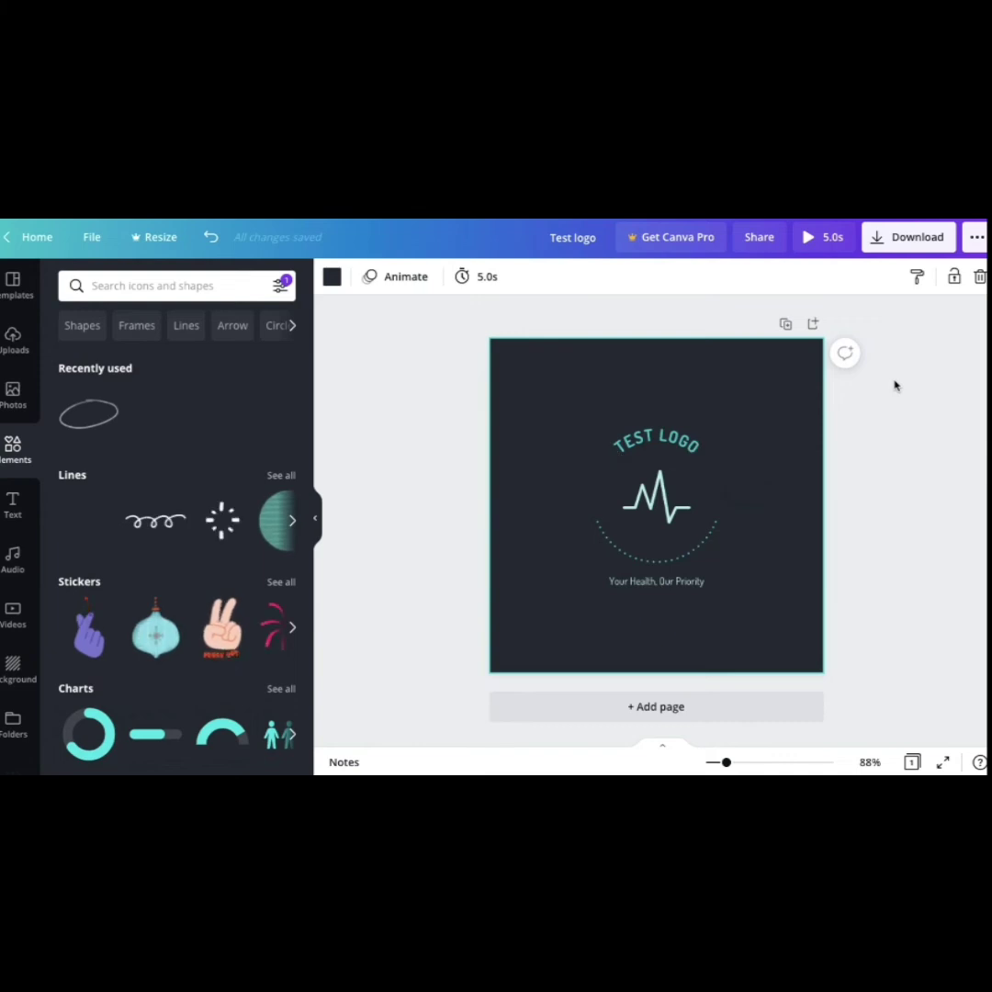
- Preview the finished logo animation and check the file type offered in the download options
{"action": "left_click", "coordinate": [809, 239]}
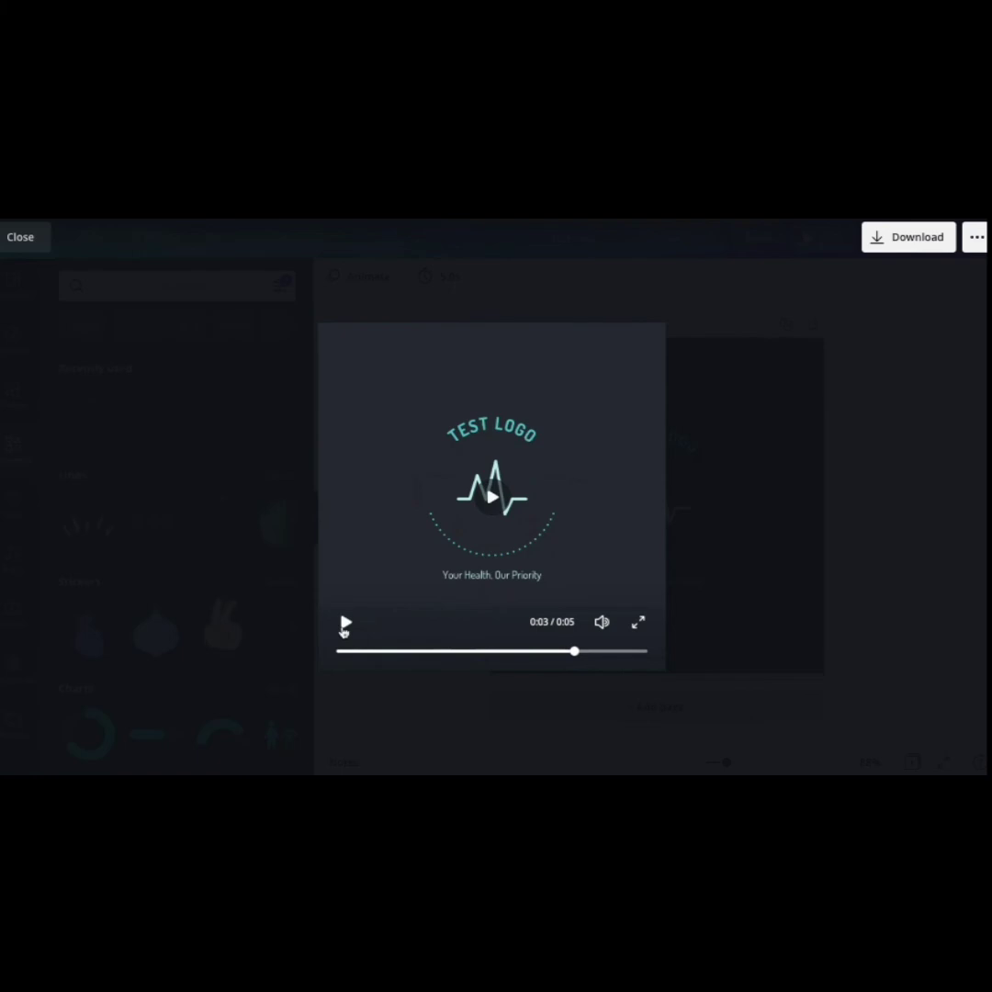
{"action": "left_click", "coordinate": [904, 308]}
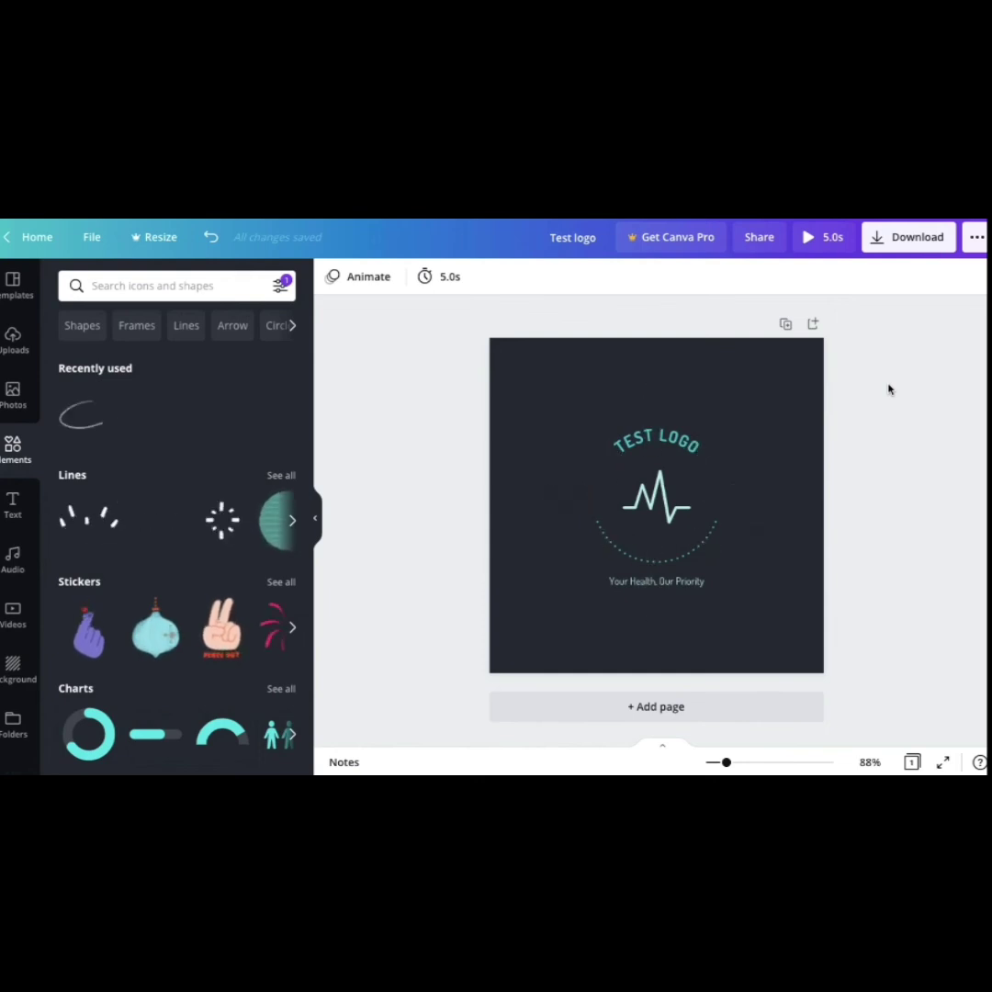
{"action": "left_click", "coordinate": [913, 244]}
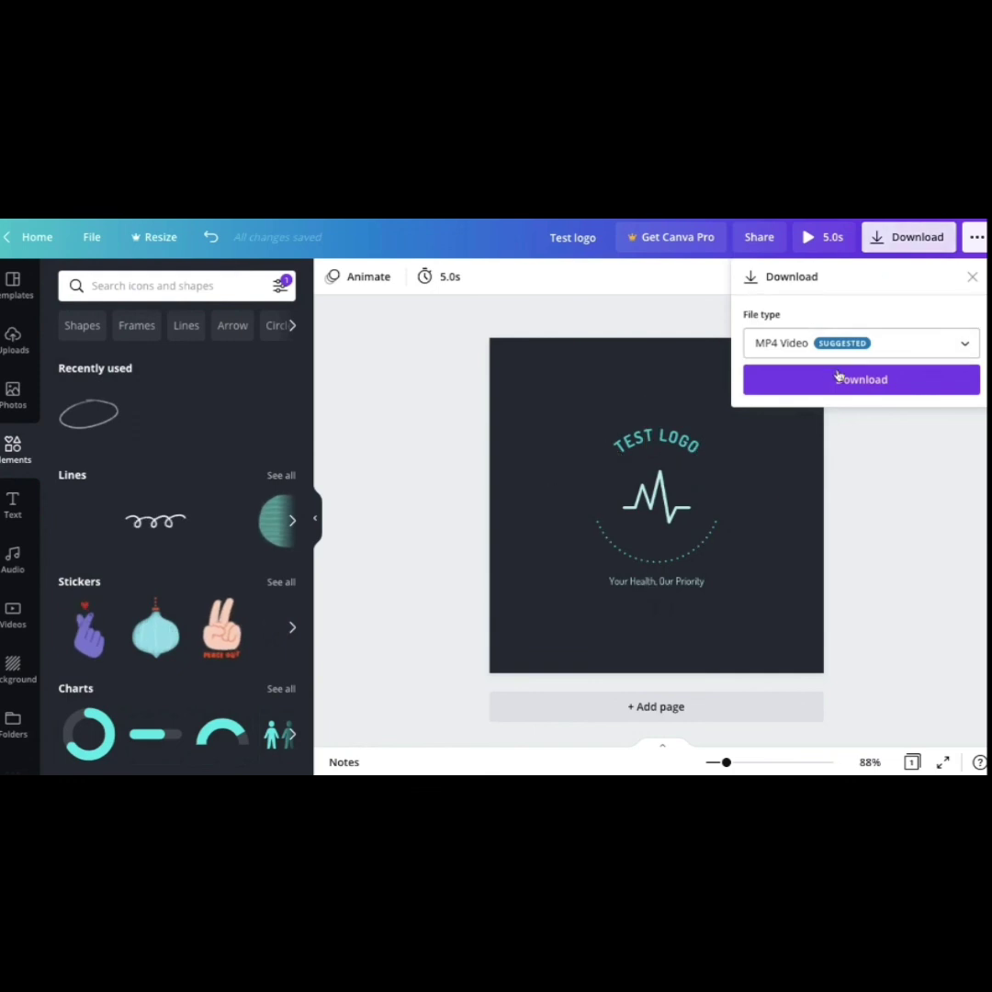
{"action": "left_click", "coordinate": [896, 454]}
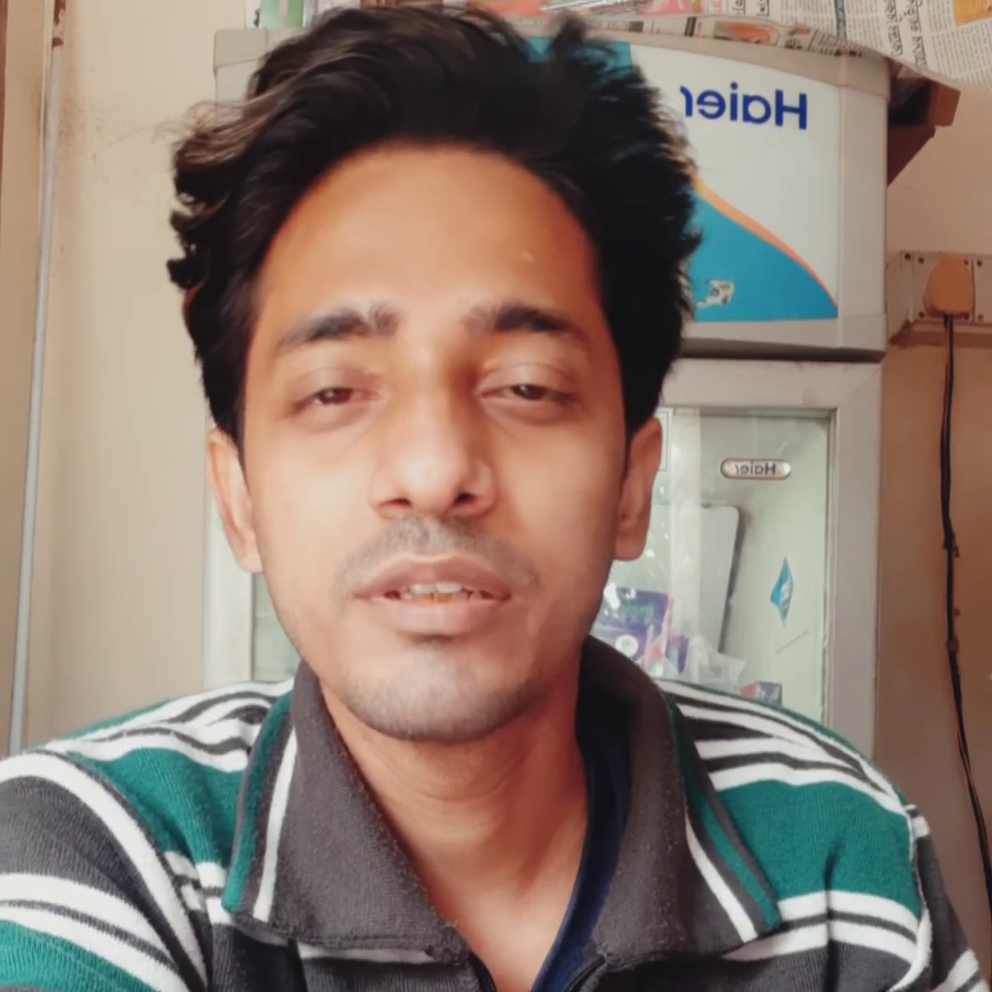